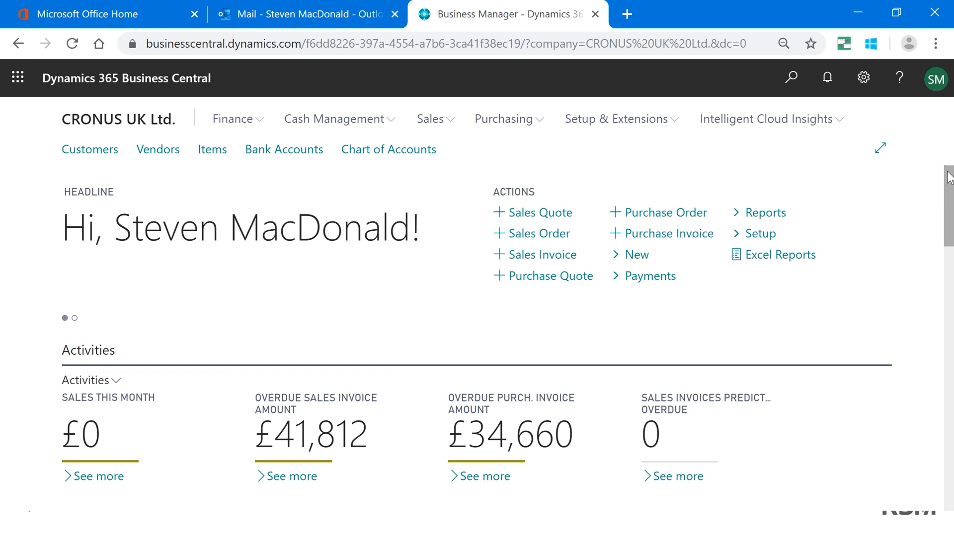
- Open the first Adatum Corporation order from the ongoing sales orders, view its details, and return to the home page
{"action": "left_click_drag", "start_coordinate": [951, 179], "coordinate": [951, 221]}
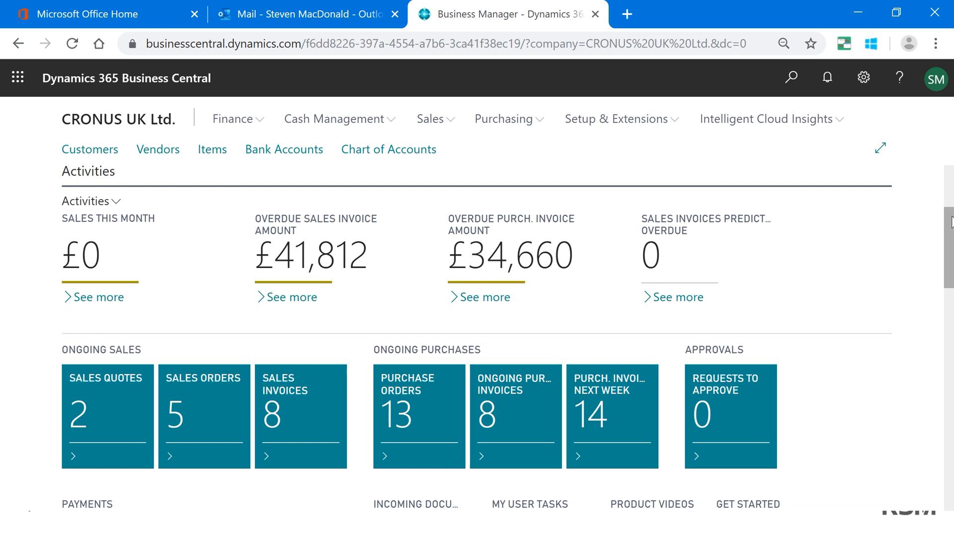
{"action": "left_click_drag", "start_coordinate": [951, 222], "coordinate": [950, 263]}
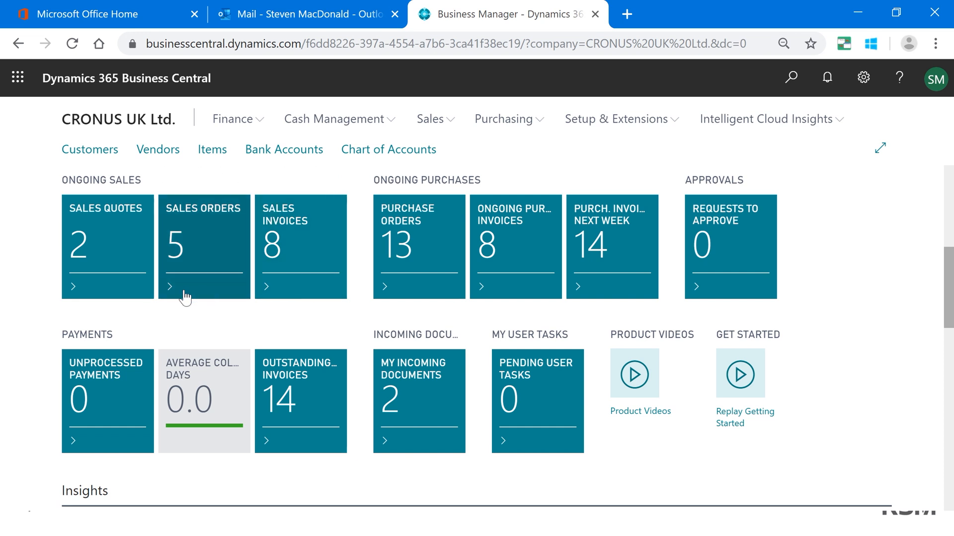
{"action": "left_click", "coordinate": [184, 263]}
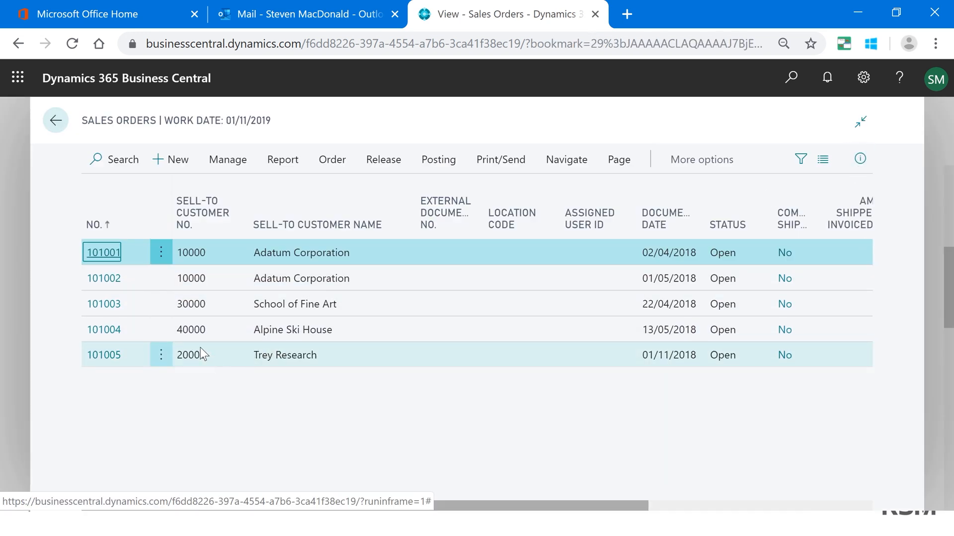
{"action": "left_click", "coordinate": [97, 252]}
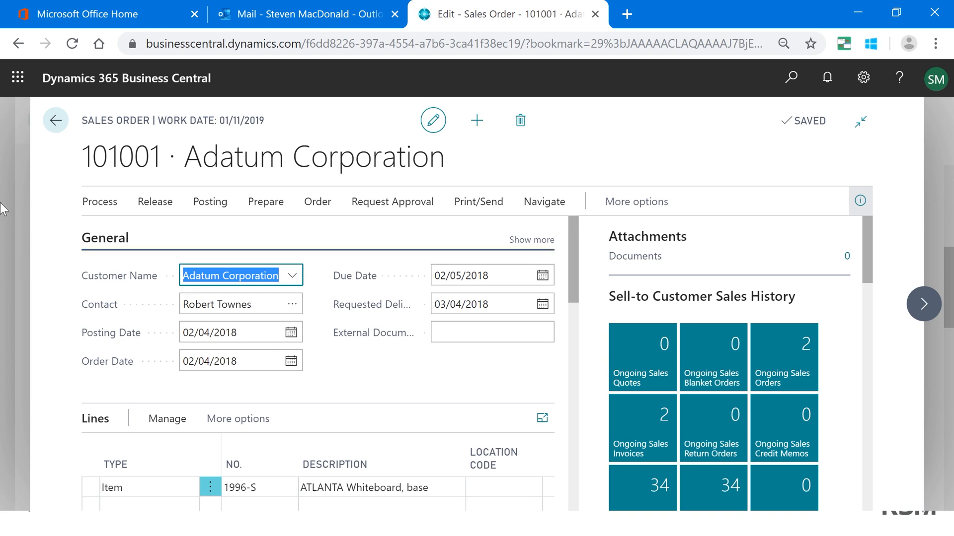
{"action": "key", "text": "Escape"}
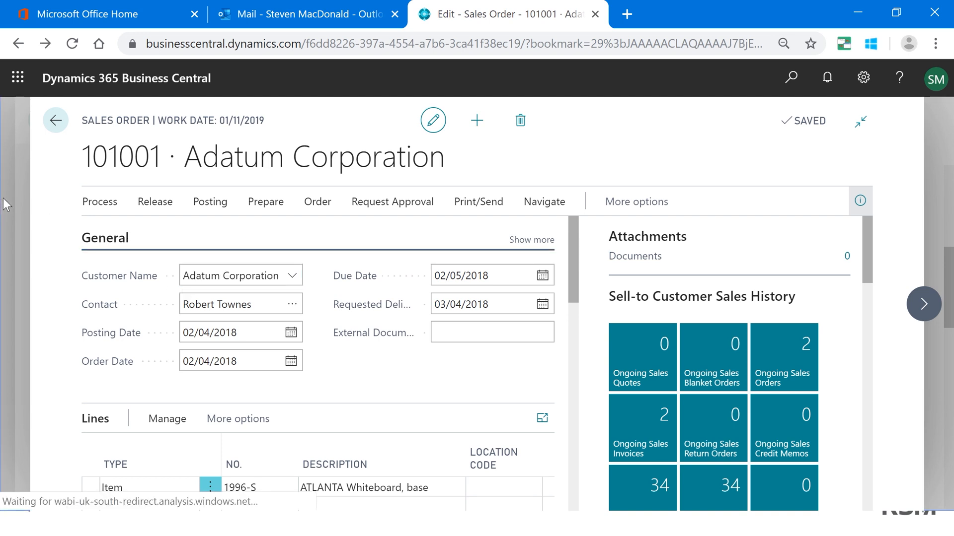
{"action": "key", "text": "Escape"}
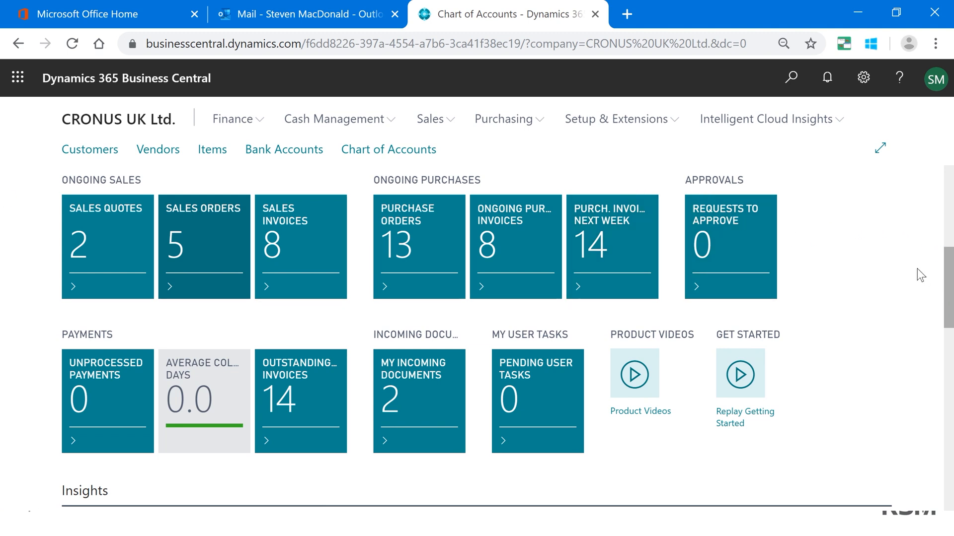
- Look over the payments tiles and the start of the Insights section on the home page
{"action": "scroll", "coordinate": [947, 271], "scroll_direction": "down", "scroll_amount": 2}
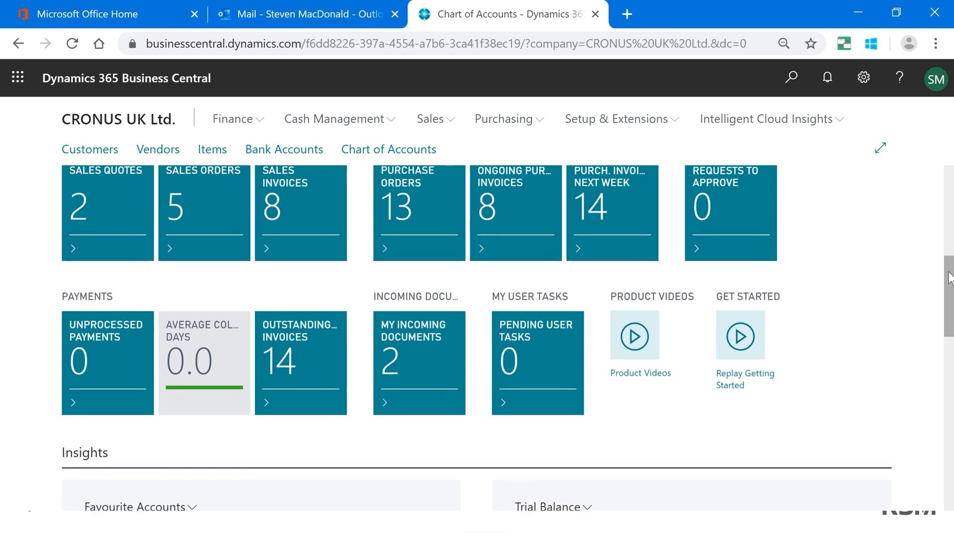
{"action": "scroll", "coordinate": [948, 278], "scroll_direction": "down", "scroll_amount": 3}
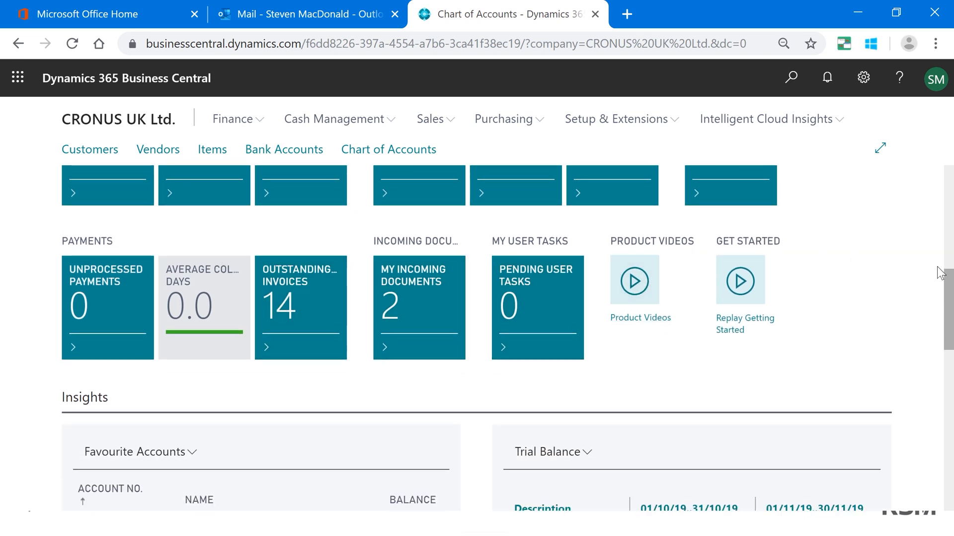
{"action": "left_click_drag", "start_coordinate": [948, 290], "coordinate": [948, 161]}
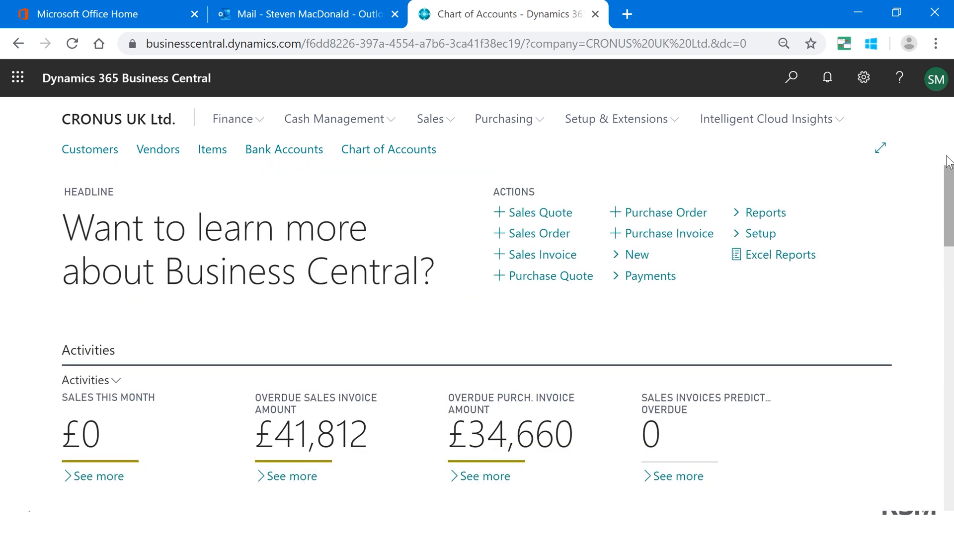
- View the personal settings for role centre, company, work date, region and language, and close them without changes
{"action": "left_click", "coordinate": [863, 77]}
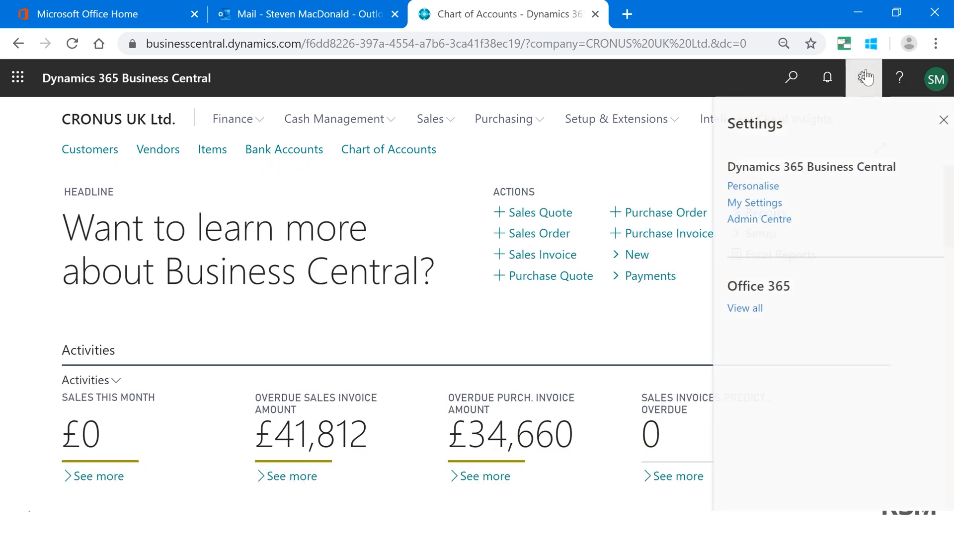
{"action": "left_click", "coordinate": [767, 202]}
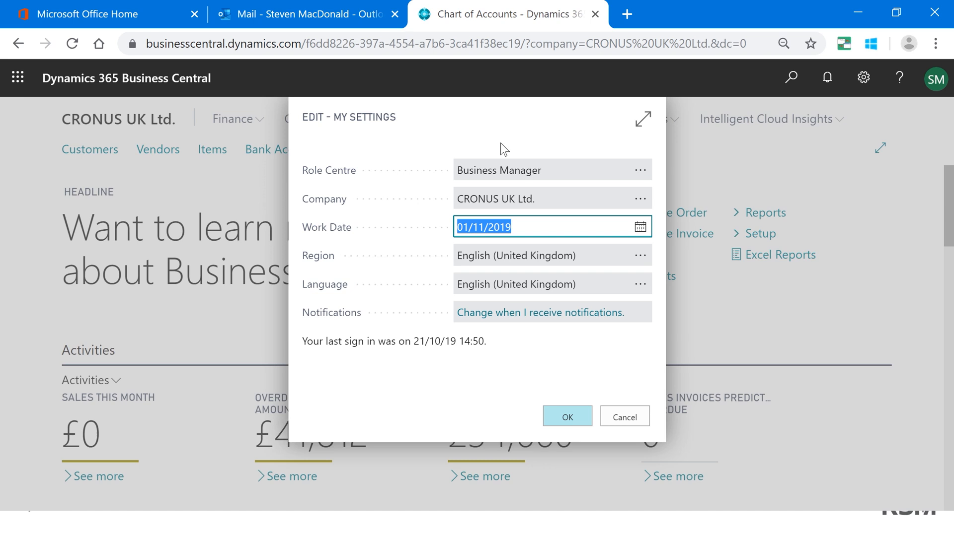
{"action": "left_click", "coordinate": [629, 427]}
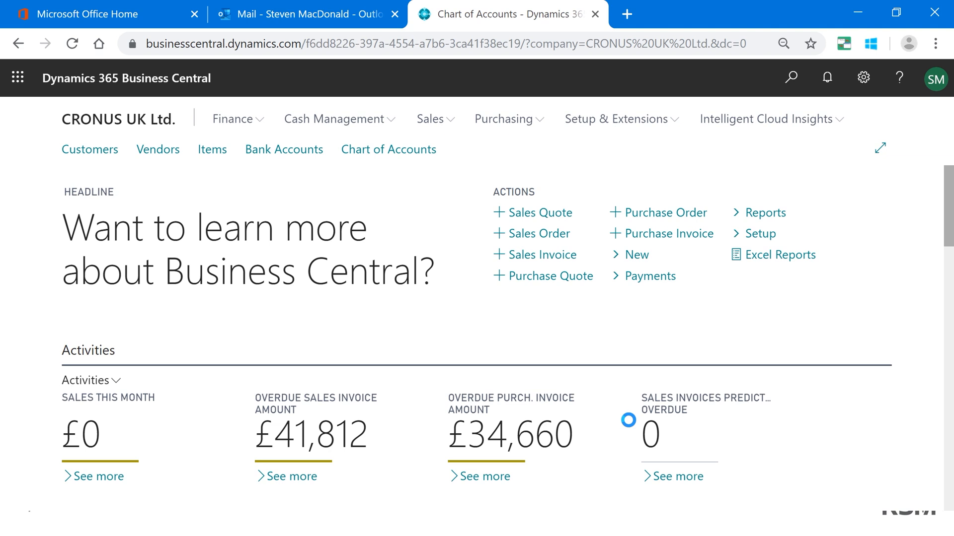
{"action": "scroll", "coordinate": [629, 426], "scroll_direction": "down", "scroll_amount": 5}
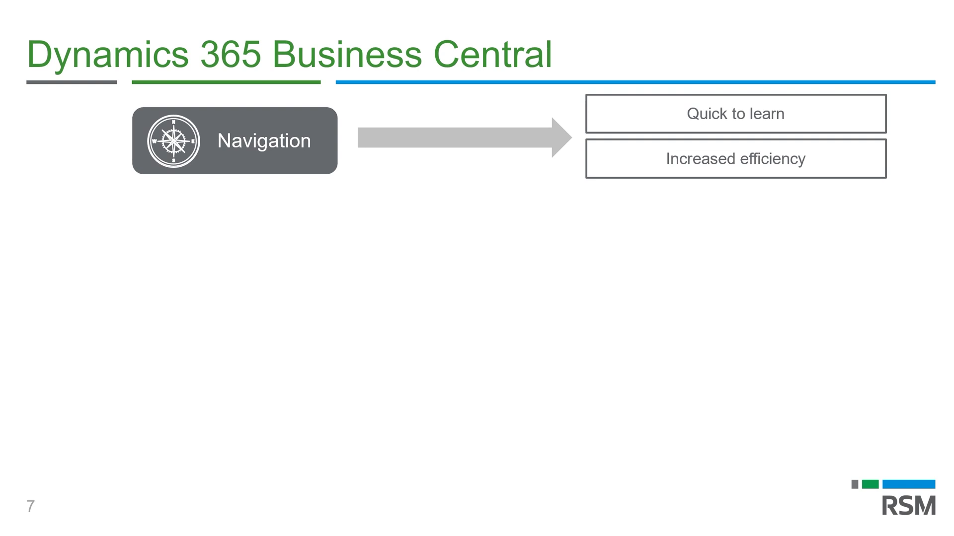
{"action": "key", "text": "Right"}
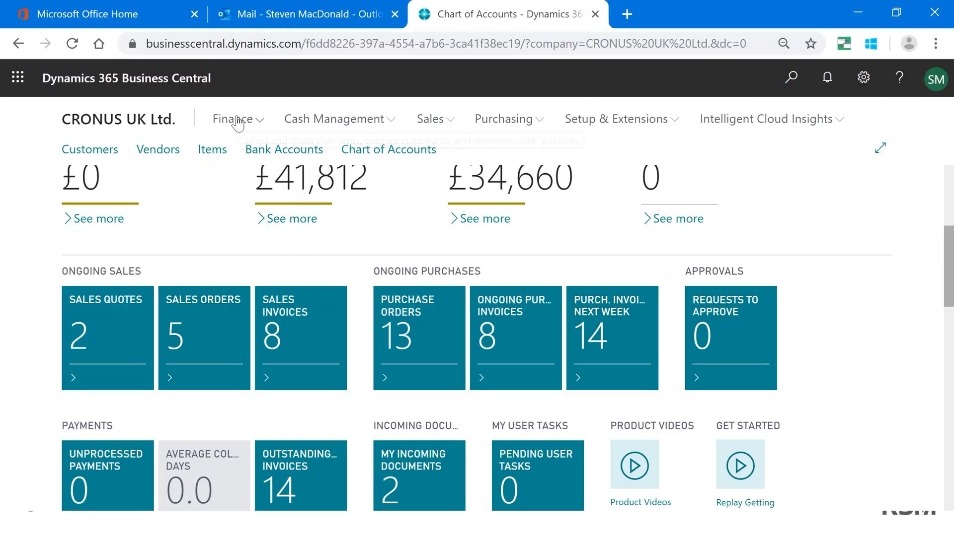
- Open the finance Chart of Accounts and review the income and cost of goods sold accounts
{"action": "left_click", "coordinate": [233, 123]}
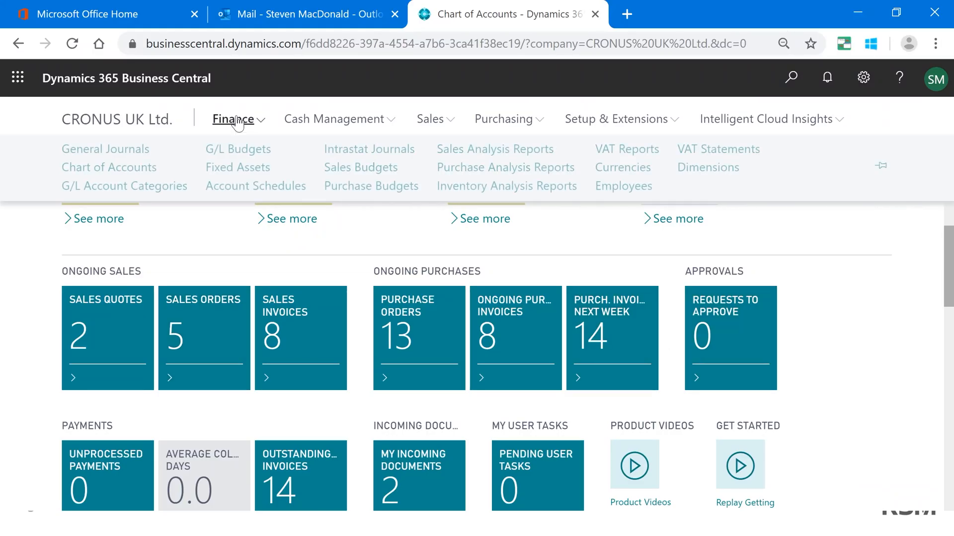
{"action": "left_click", "coordinate": [130, 174]}
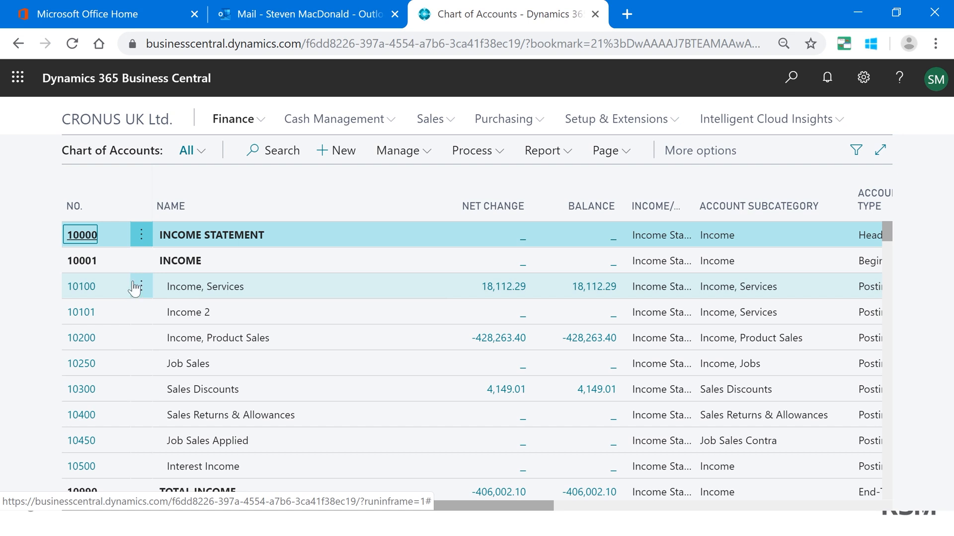
{"action": "left_click", "coordinate": [888, 243]}
{"action": "left_click_drag", "start_coordinate": [889, 243], "coordinate": [886, 243]}
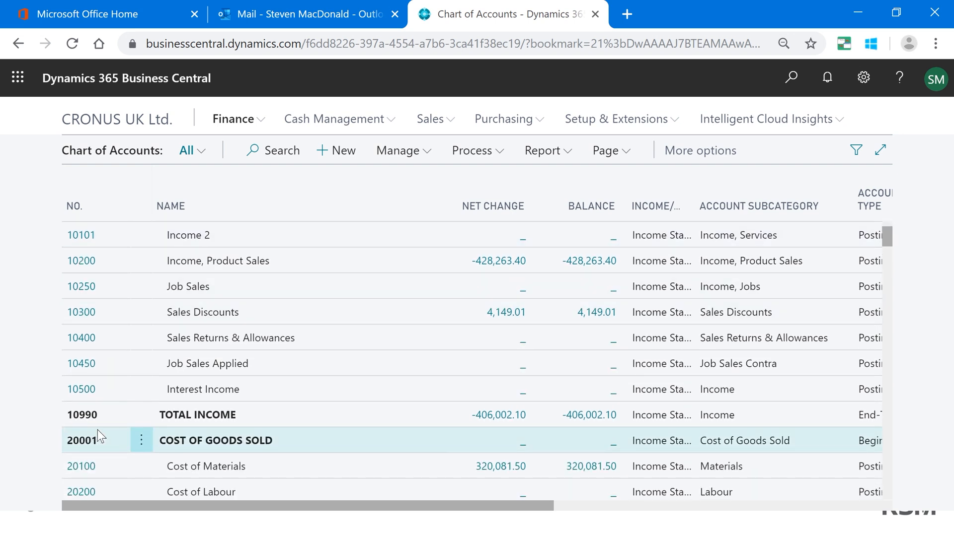
{"action": "left_click", "coordinate": [305, 416]}
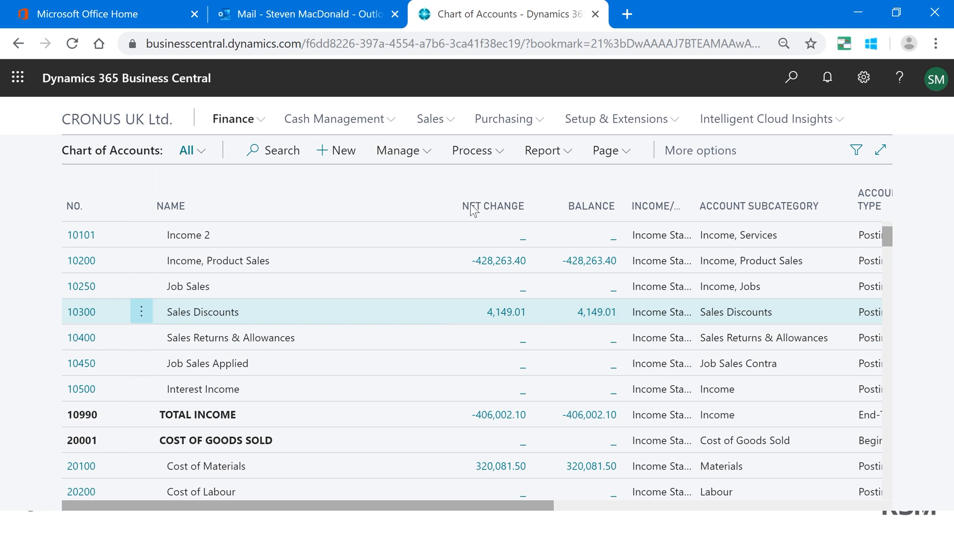
- Open the finance Dimensions list, view the dimension values of DEPARTMENT, and return to the list
{"action": "left_click", "coordinate": [241, 126]}
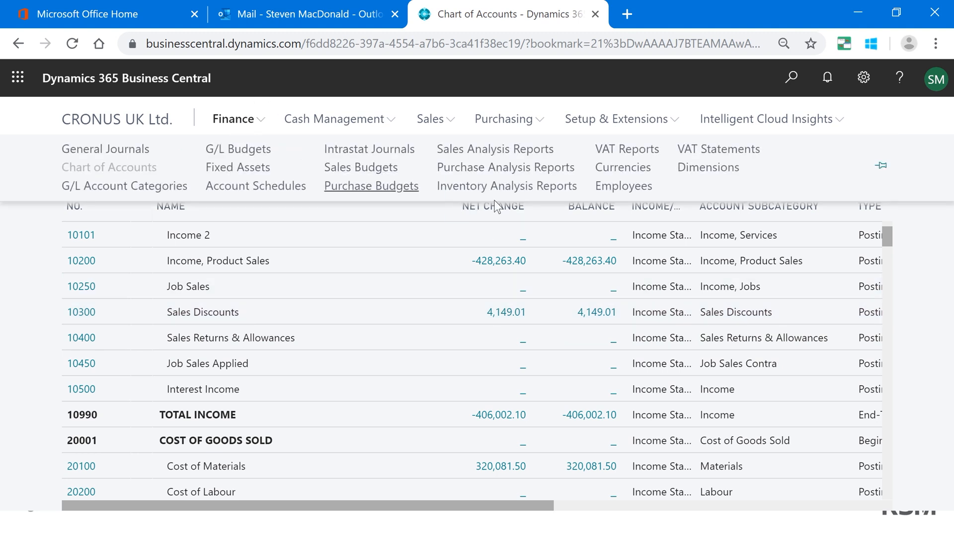
{"action": "left_click", "coordinate": [722, 179]}
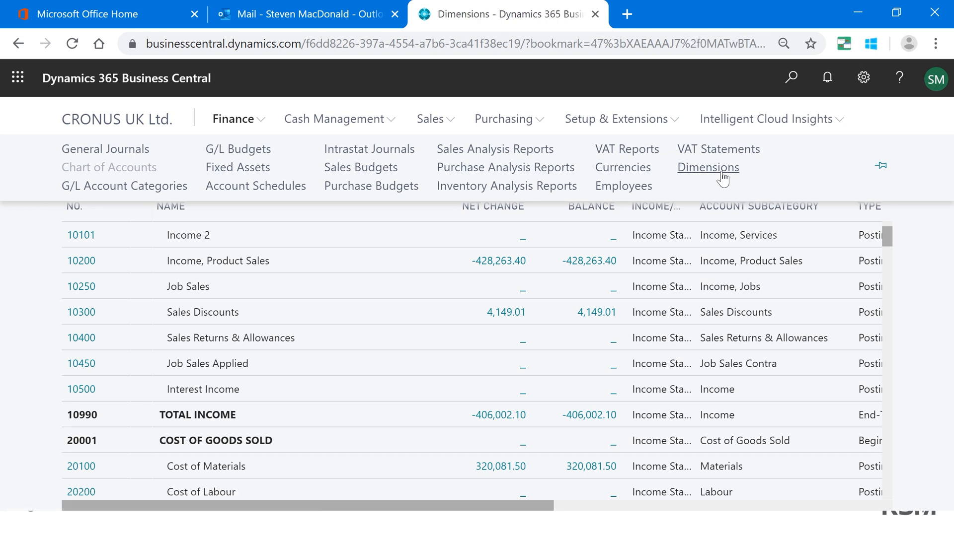
{"action": "left_click", "coordinate": [720, 174]}
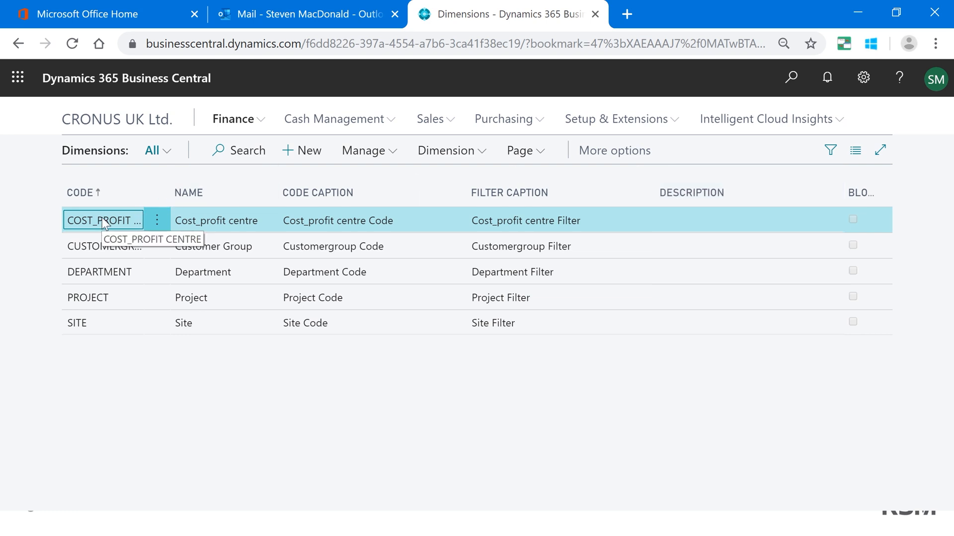
{"action": "left_click", "coordinate": [108, 272]}
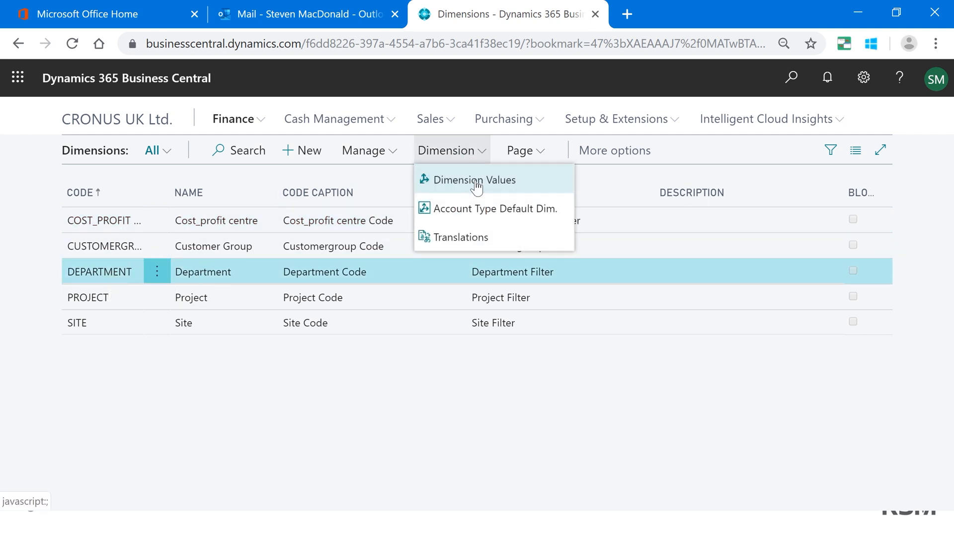
{"action": "mouse_move", "coordinate": [475, 180]}
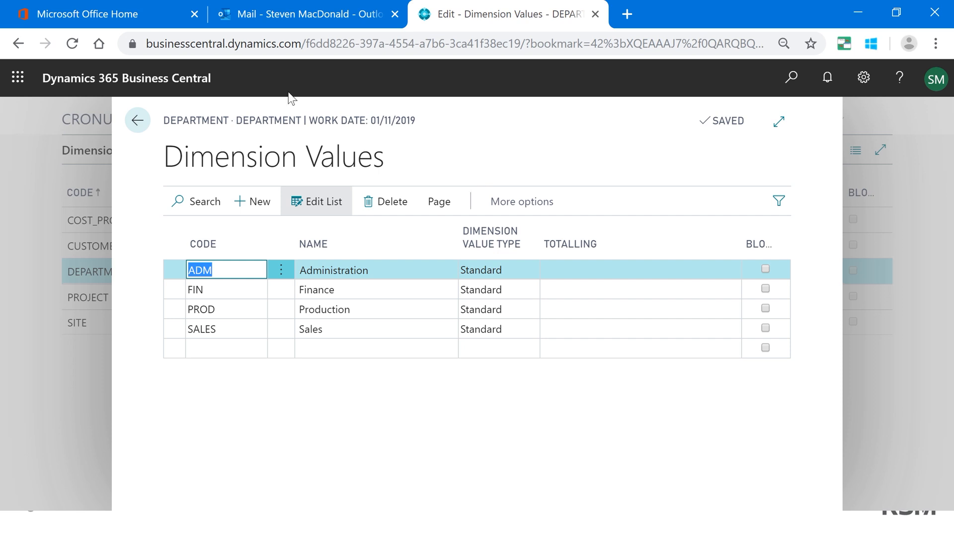
{"action": "left_click", "coordinate": [134, 130]}
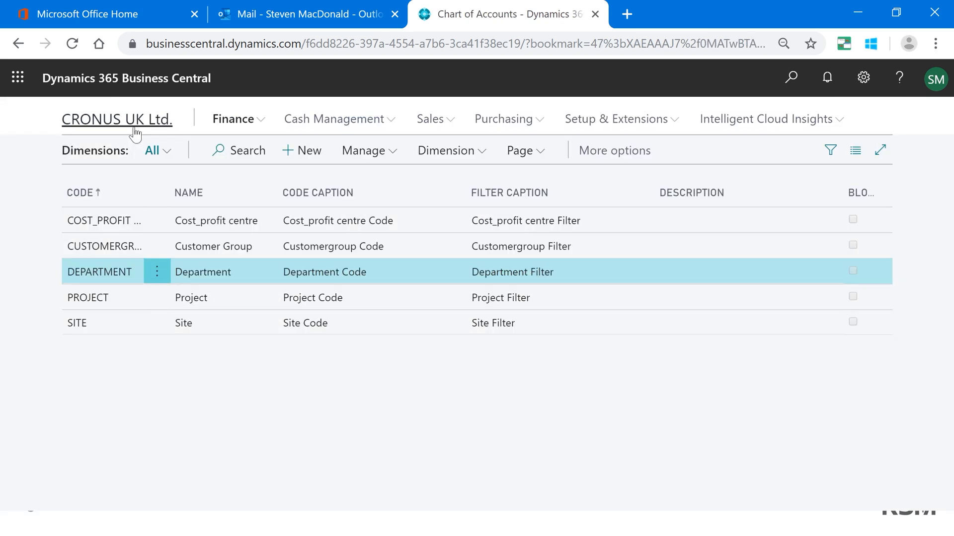
- Open the GENERAL batch in General Journals and examine the dimensions assigned to its first journal line
{"action": "left_click", "coordinate": [243, 130]}
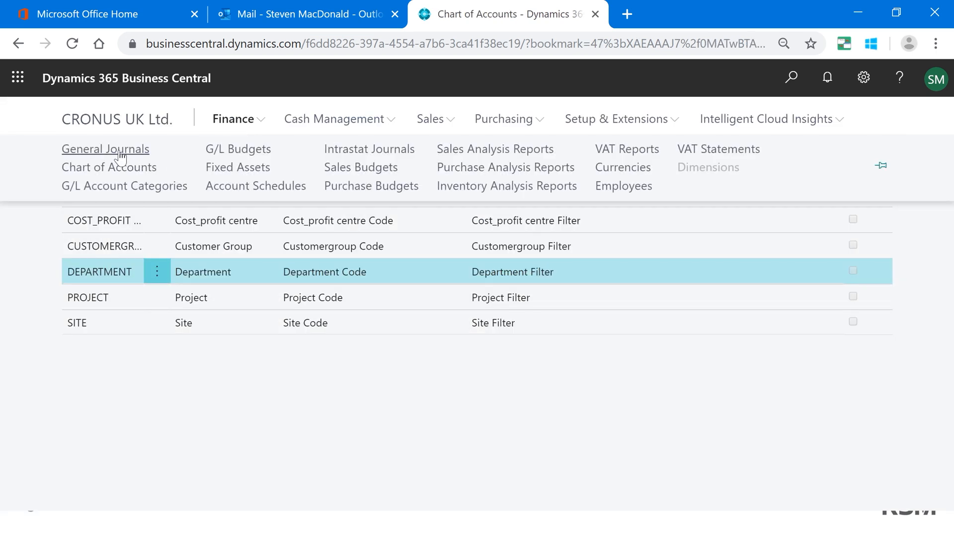
{"action": "left_click", "coordinate": [120, 153]}
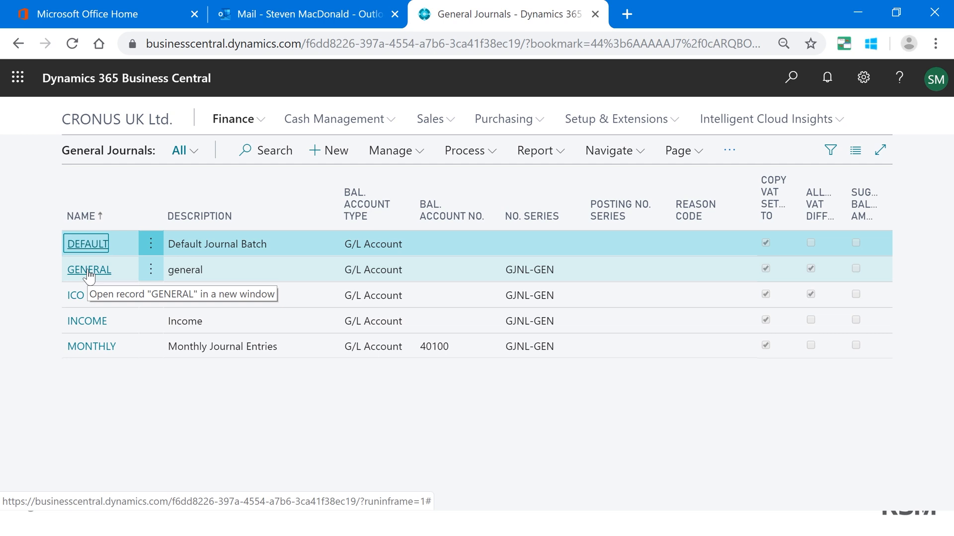
{"action": "left_click", "coordinate": [89, 272]}
{"action": "left_click", "coordinate": [88, 270]}
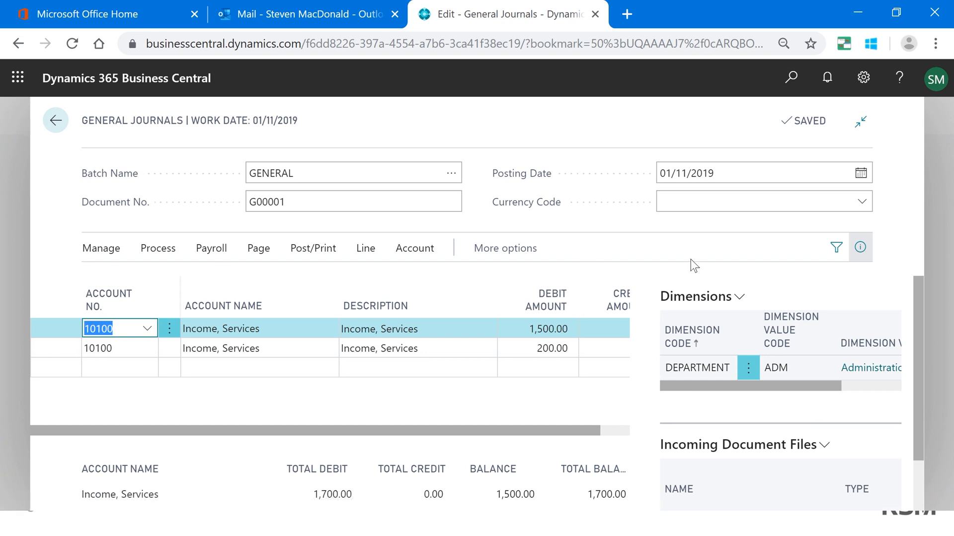
{"action": "left_click_drag", "start_coordinate": [819, 386], "coordinate": [878, 391]}
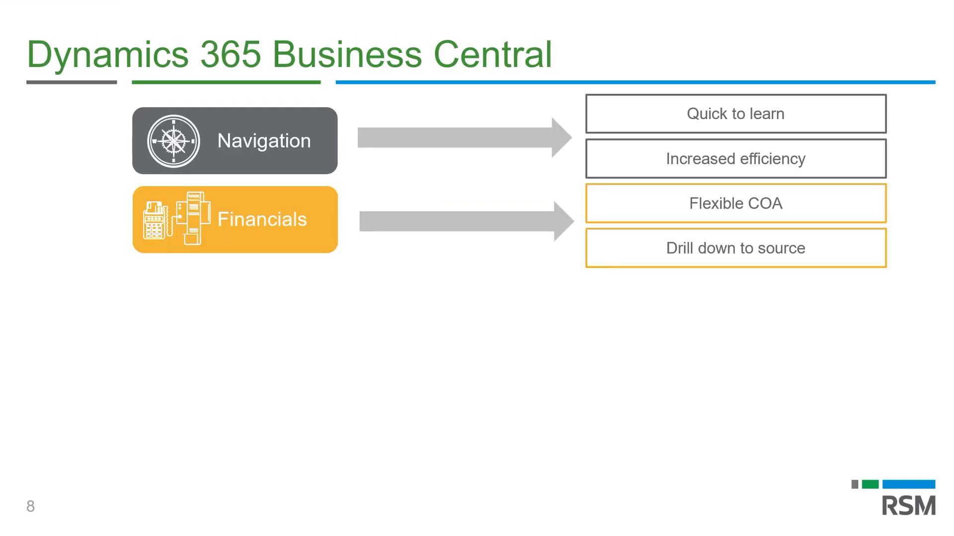
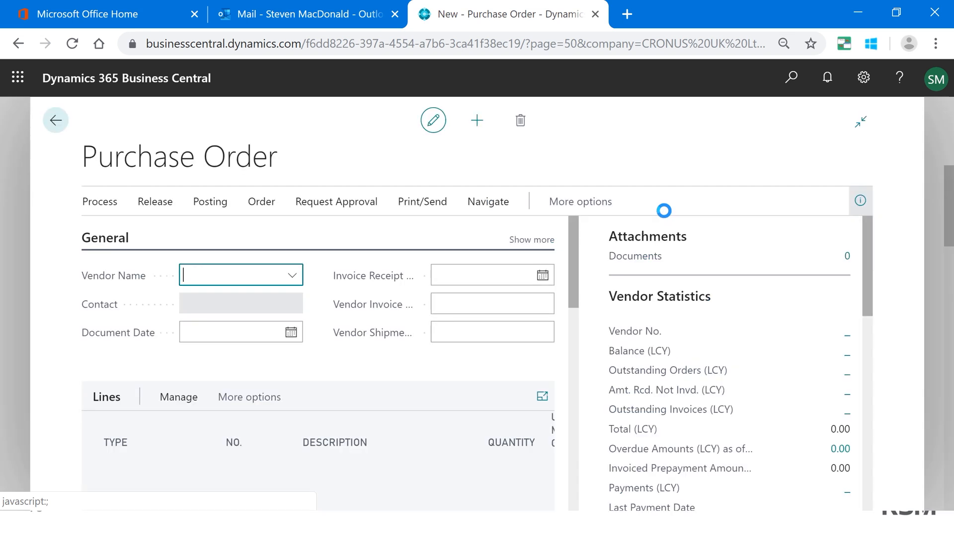
- Set the new purchase order's vendor to Fabrikam, Inc. and hide the pane with attachments and vendor statistics
{"action": "left_click", "coordinate": [295, 276]}
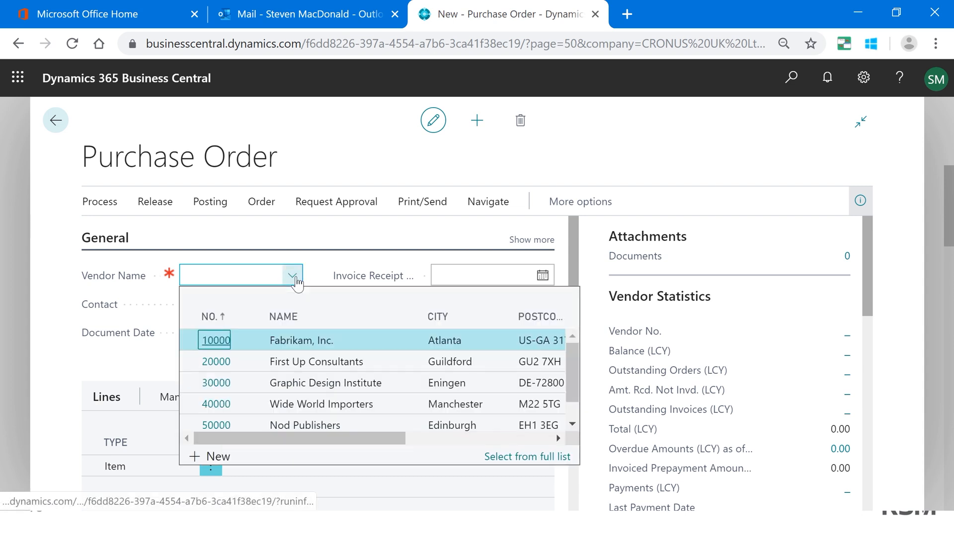
{"action": "left_click", "coordinate": [222, 338]}
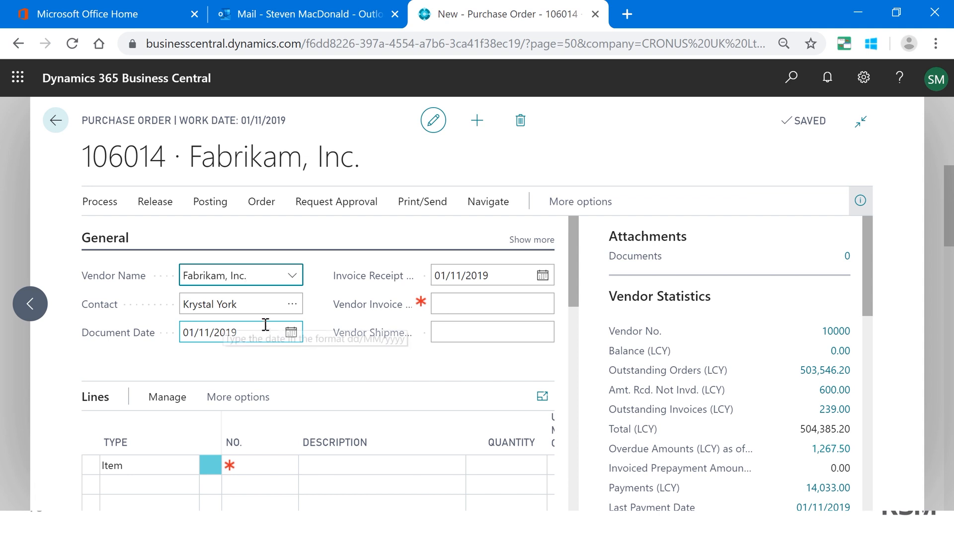
{"action": "left_click", "coordinate": [435, 336]}
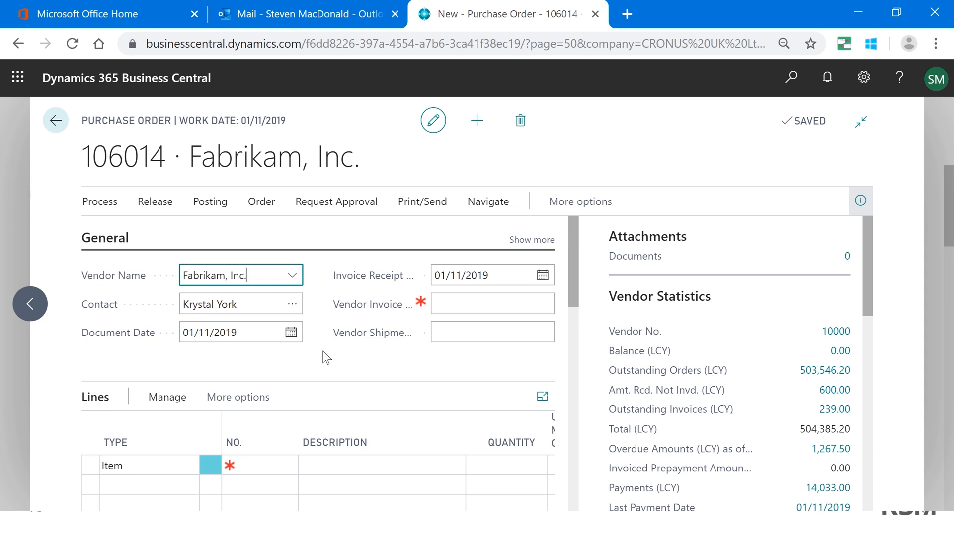
{"action": "left_click", "coordinate": [859, 210]}
- Add item 1908-S, LONDON Swivel Chair, blue, to the first purchase order line with a quantity of 10
{"action": "left_click", "coordinate": [246, 465]}
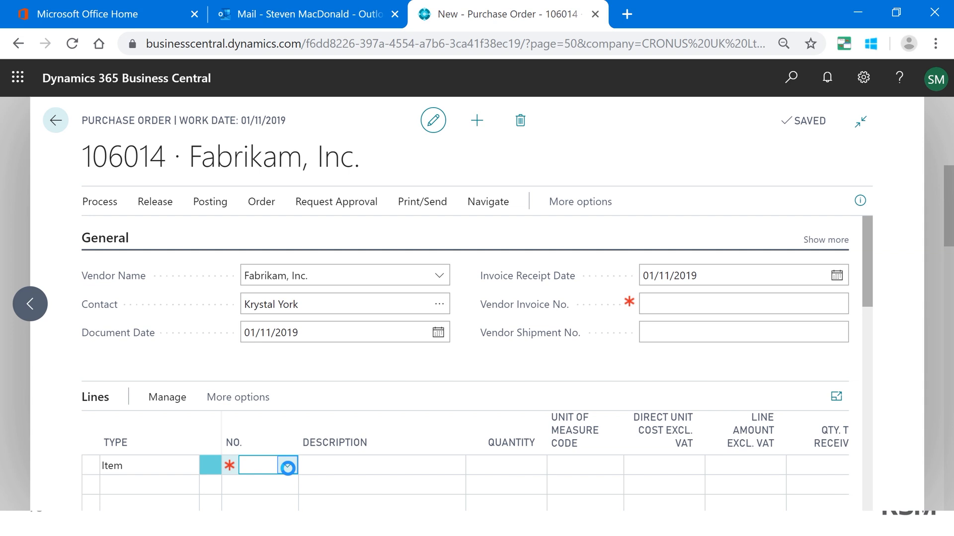
{"action": "left_click", "coordinate": [288, 467]}
{"action": "scroll", "coordinate": [394, 363], "scroll_direction": "down", "scroll_amount": 5}
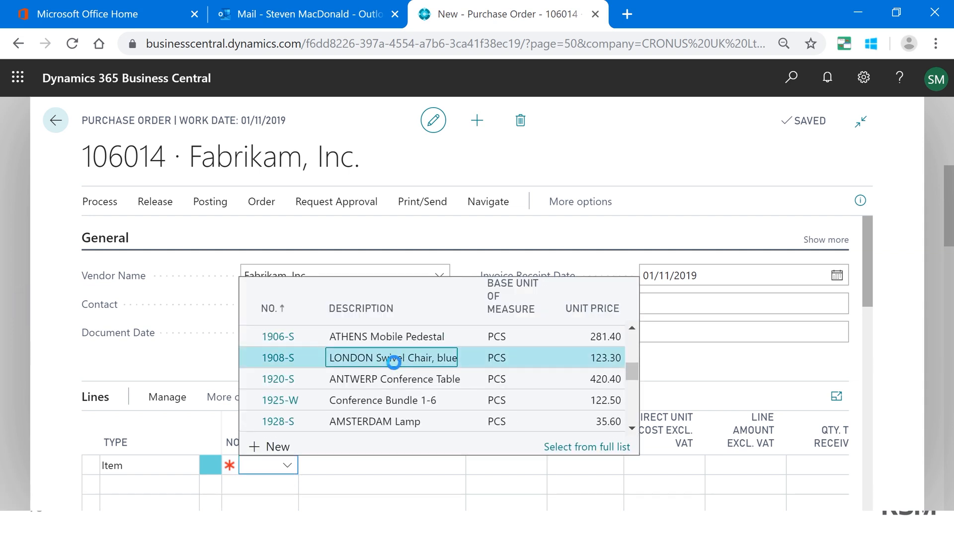
{"action": "left_click", "coordinate": [394, 358]}
{"action": "left_click", "coordinate": [519, 470]}
{"action": "type", "text": "10"}
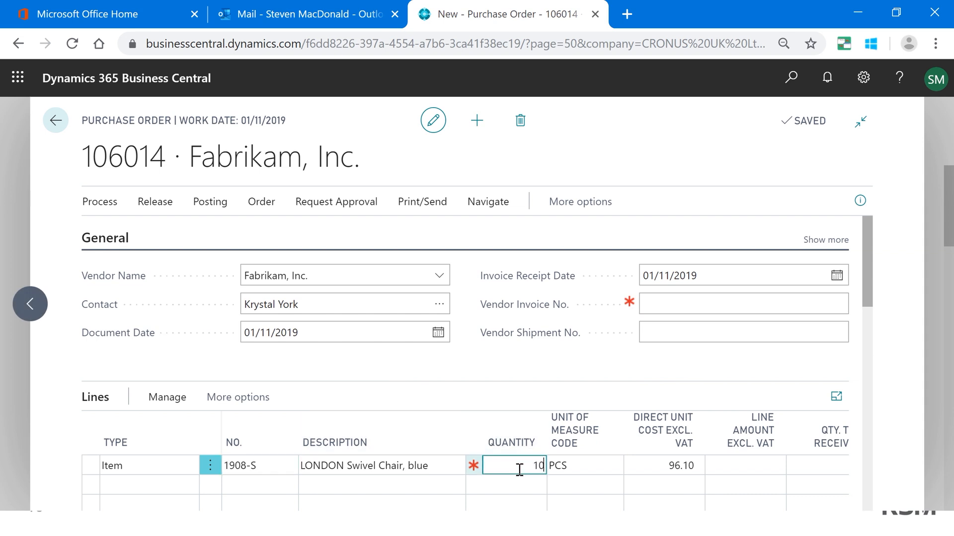
- Commit the line quantity and try to send an approval request for the Fabrikam, Inc. purchase order
{"action": "key", "text": "Tab"}
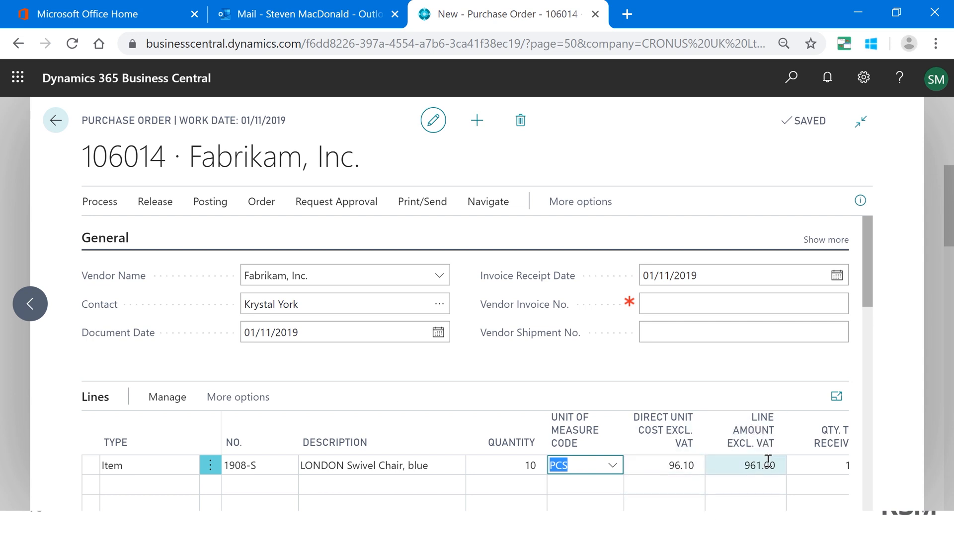
{"action": "left_click", "coordinate": [317, 209]}
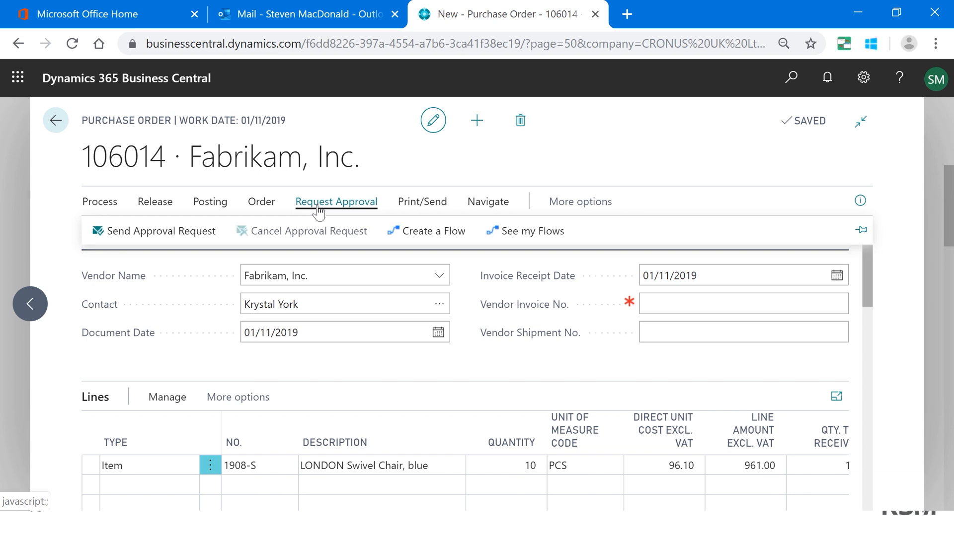
{"action": "left_click", "coordinate": [168, 235]}
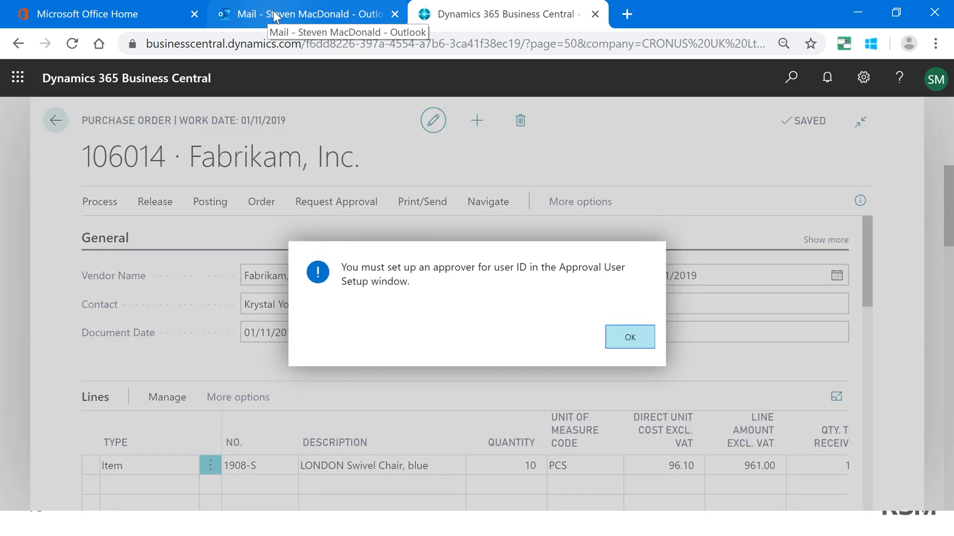
{"action": "left_click", "coordinate": [637, 337]}
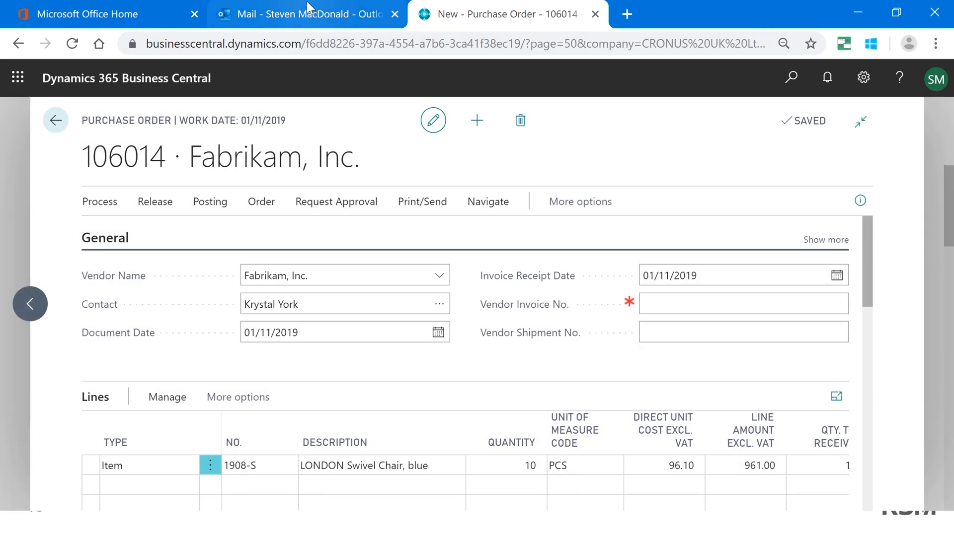
- Switch to Outlook and approve the pending Fabrikam, Inc. purchase order in the Microsoft Flow request e-mail, giving "ok" as the reason
{"action": "left_click", "coordinate": [307, 7]}
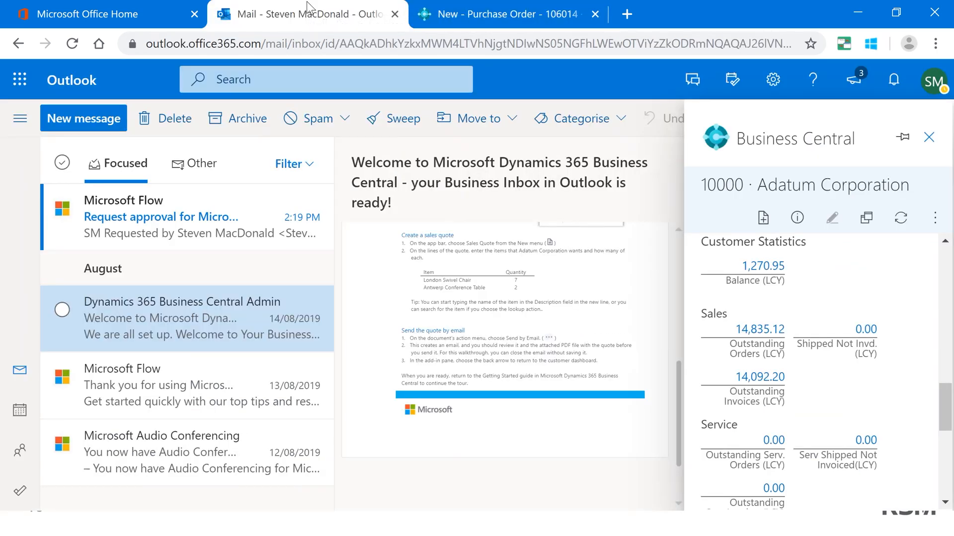
{"action": "left_click", "coordinate": [180, 198]}
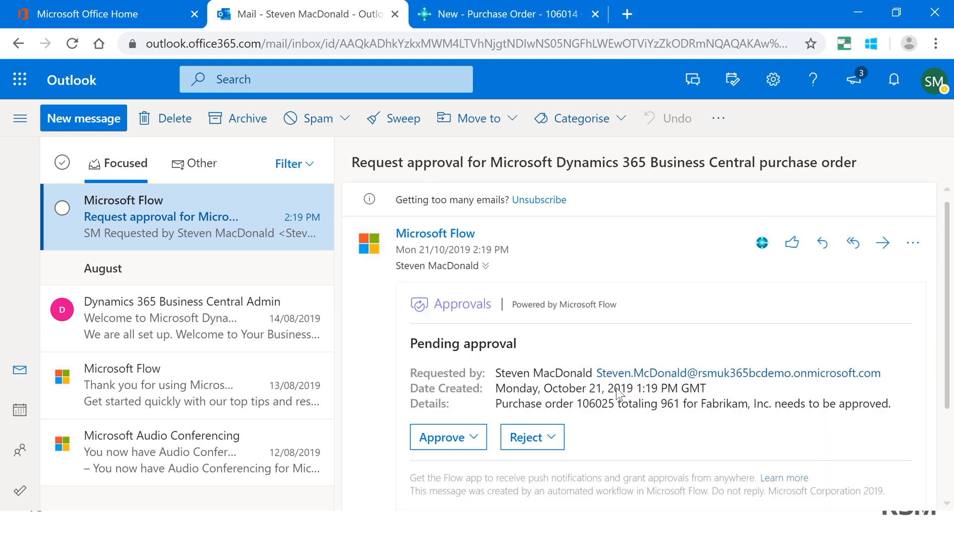
{"action": "left_click", "coordinate": [454, 439]}
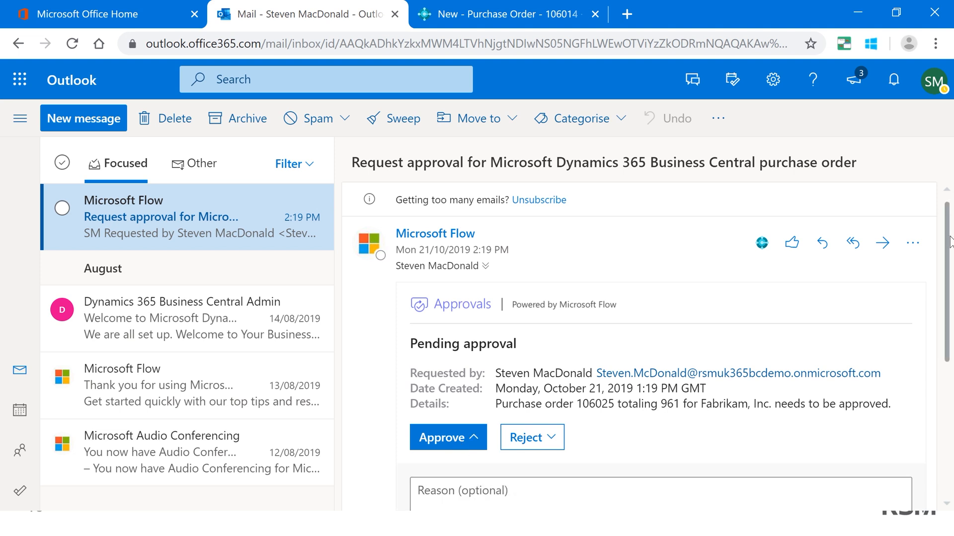
{"action": "scroll", "coordinate": [947, 247], "scroll_direction": "down", "scroll_amount": 3}
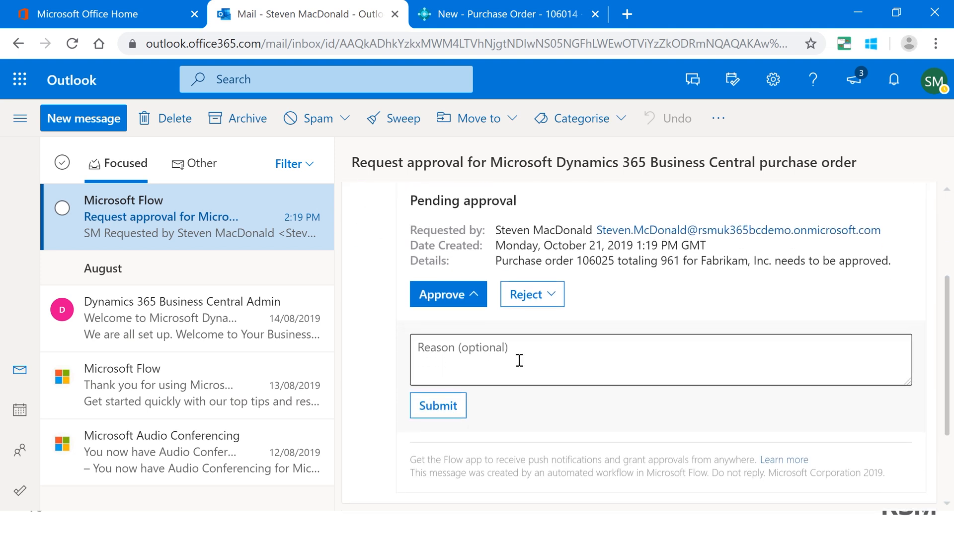
{"action": "left_click", "coordinate": [472, 361]}
{"action": "type", "text": "ok"}
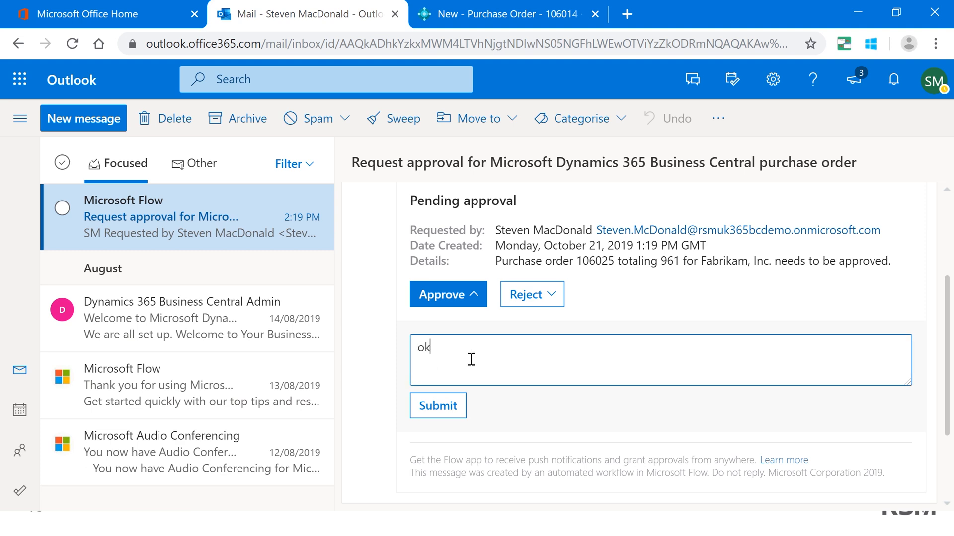
{"action": "left_click", "coordinate": [442, 414]}
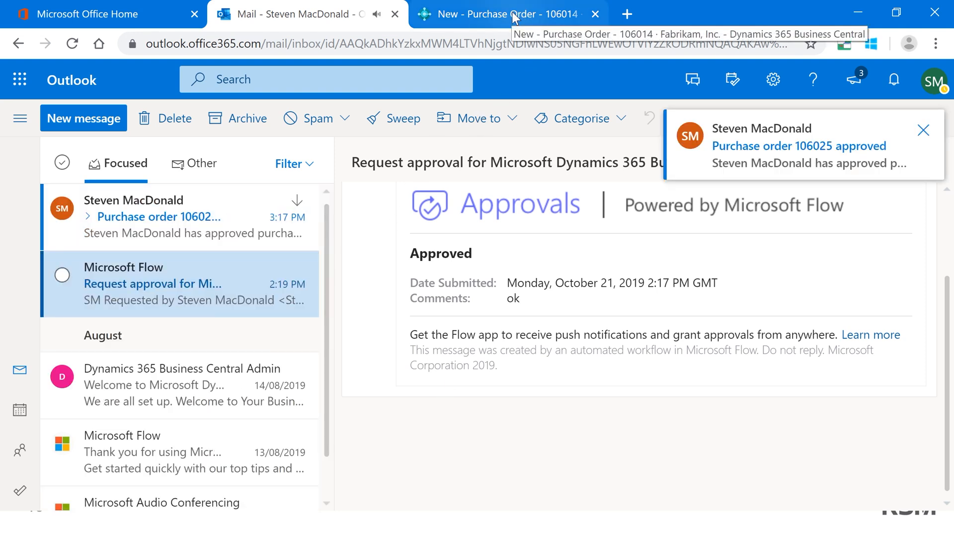
{"action": "left_click", "coordinate": [142, 240]}
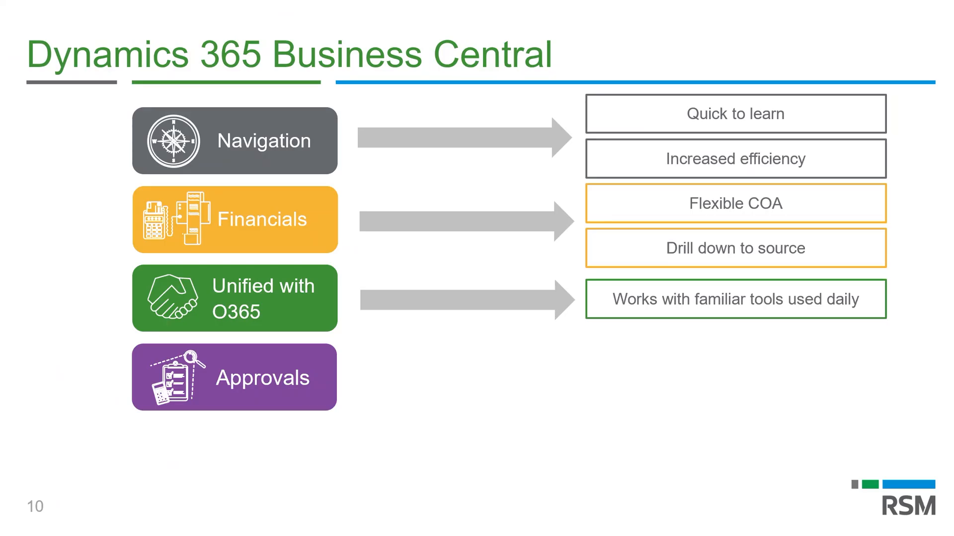
{"action": "key", "text": "Right"}
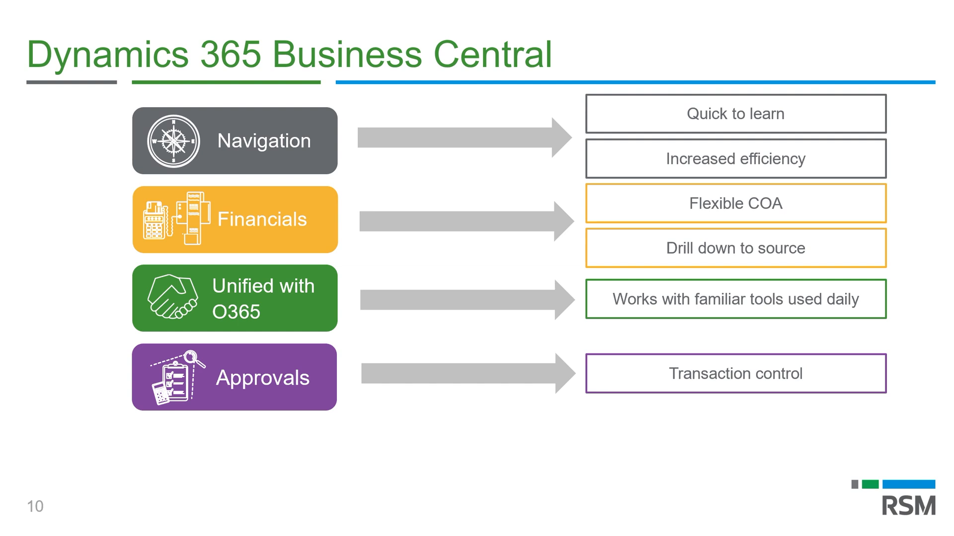
{"action": "key", "text": "Right"}
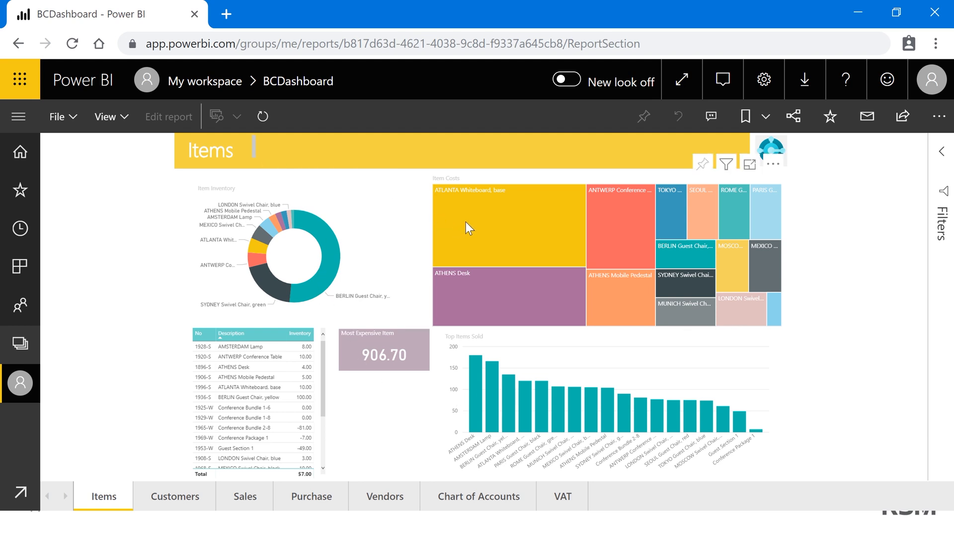
- In the Power BI BCDashboard report, cross-filter the Items page by ATLANTA Whiteboard, base in Item Costs, then clear the selection
{"action": "mouse_move", "coordinate": [466, 211]}
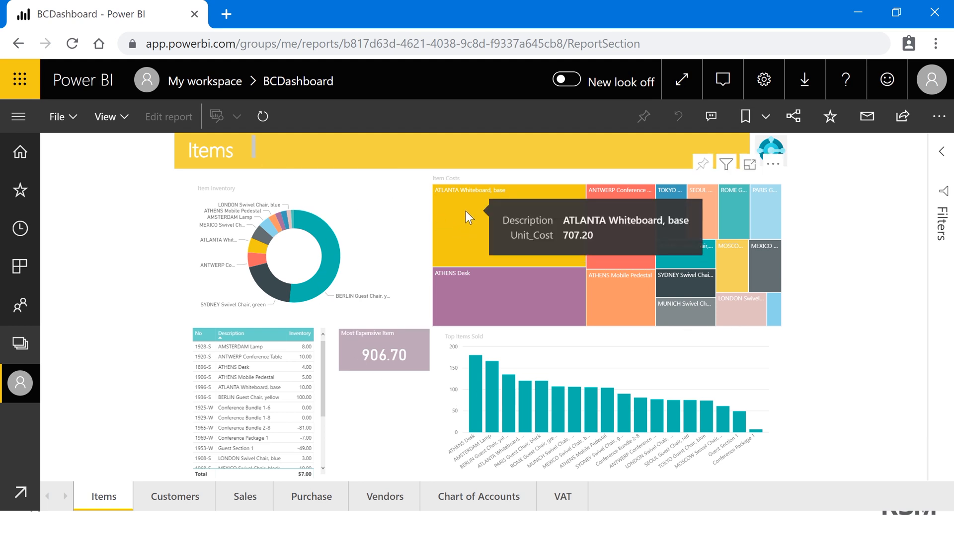
{"action": "left_click", "coordinate": [465, 210]}
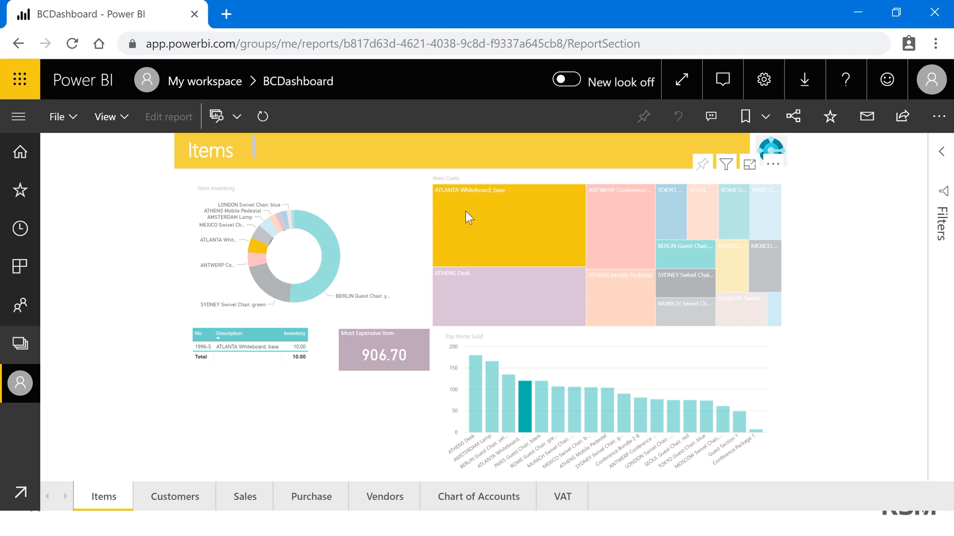
{"action": "left_click", "coordinate": [466, 211]}
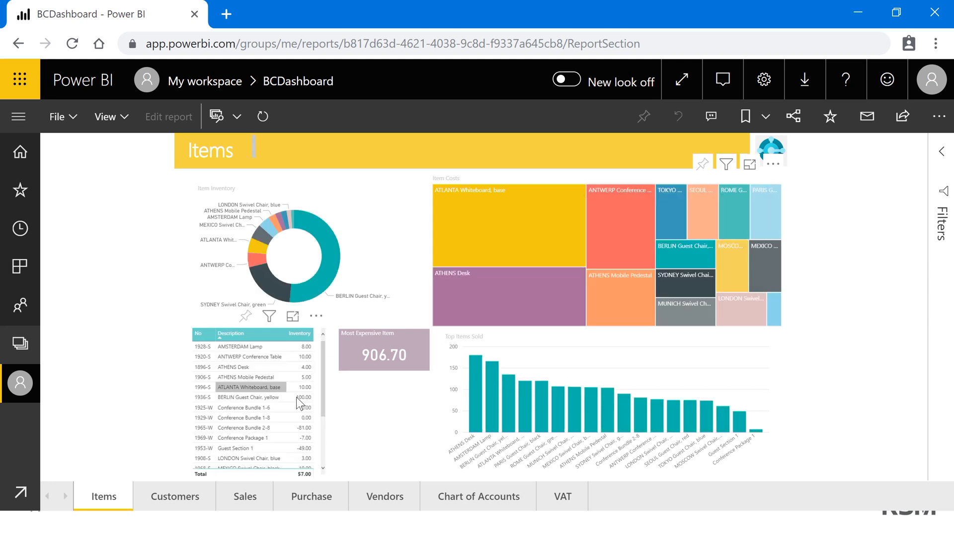
- View the report's Customers, Sales and Purchase pages in turn
{"action": "left_click", "coordinate": [171, 499]}
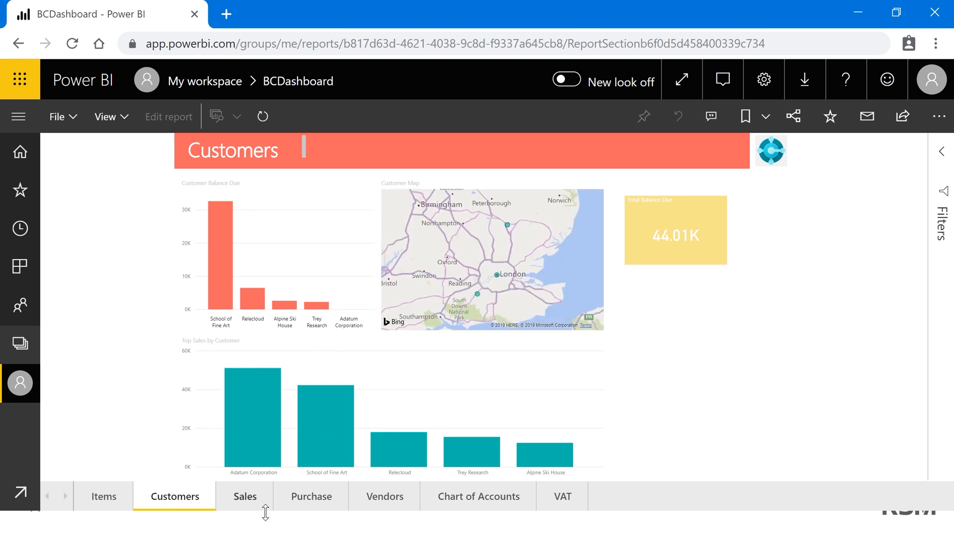
{"action": "left_click", "coordinate": [250, 496]}
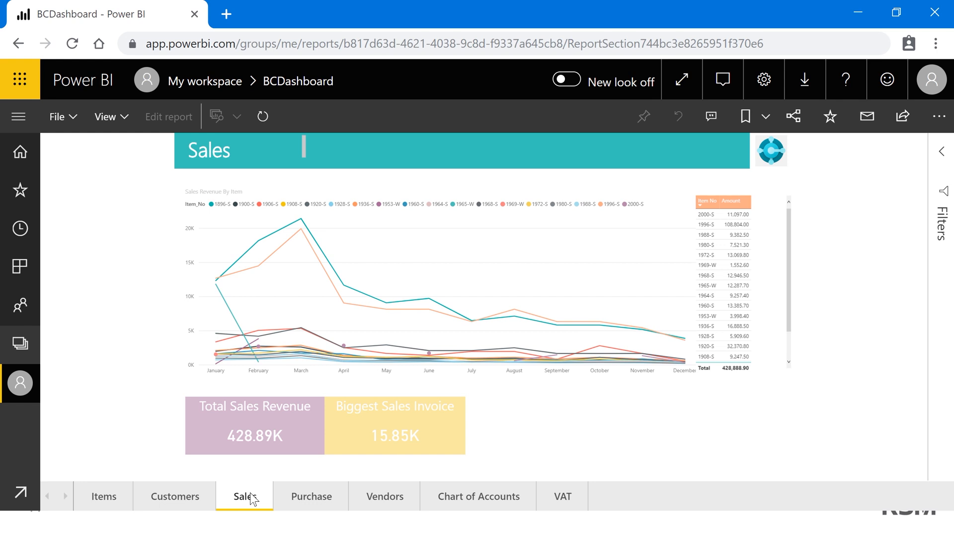
{"action": "left_click", "coordinate": [311, 502]}
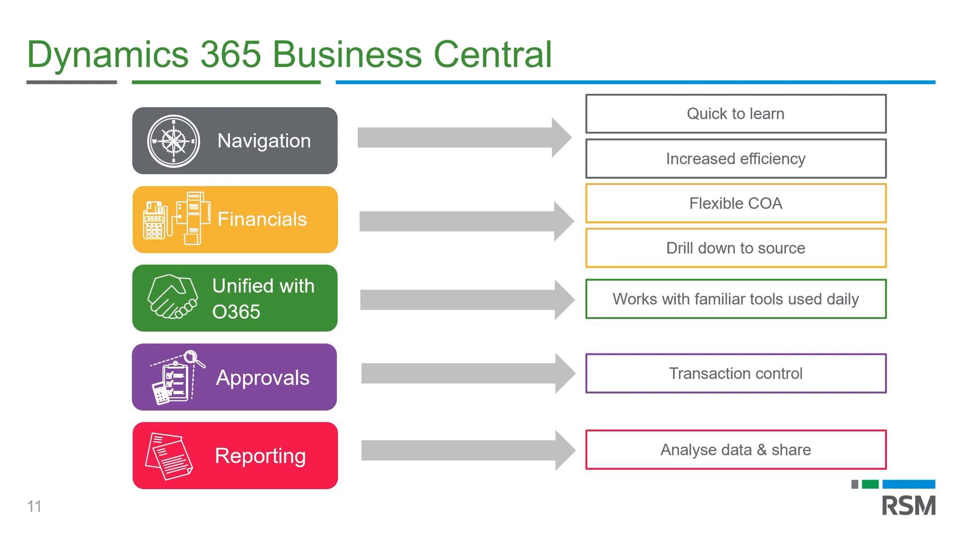
{"action": "key", "text": "Right"}
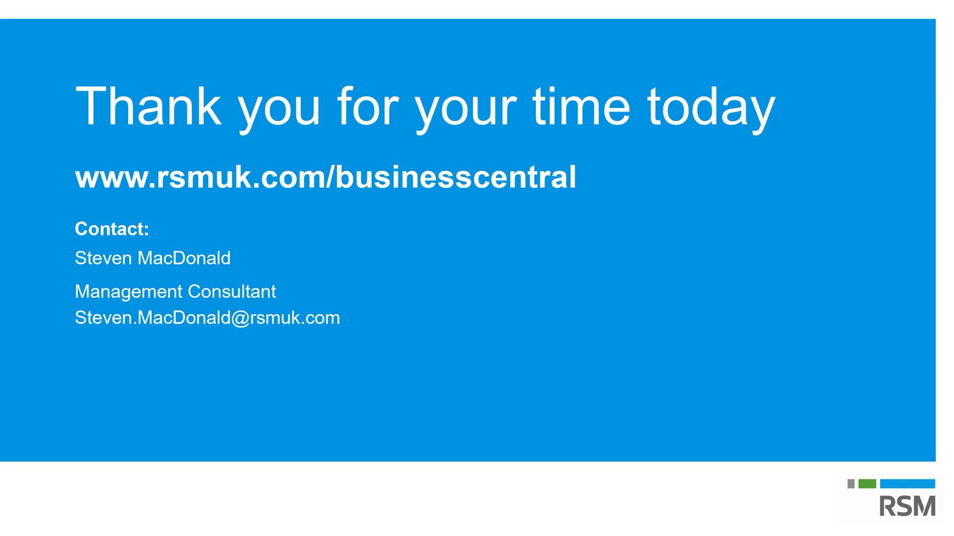
{"action": "key", "text": "Right"}
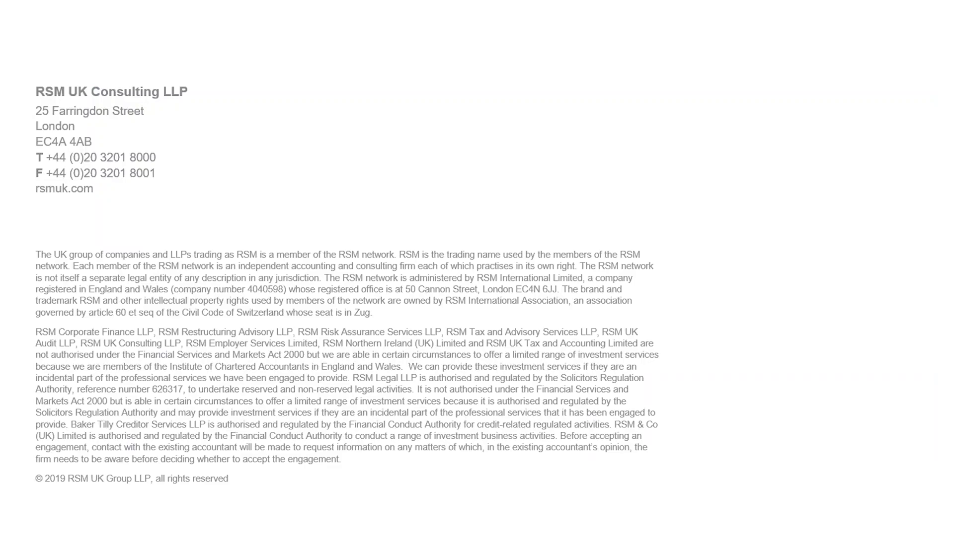